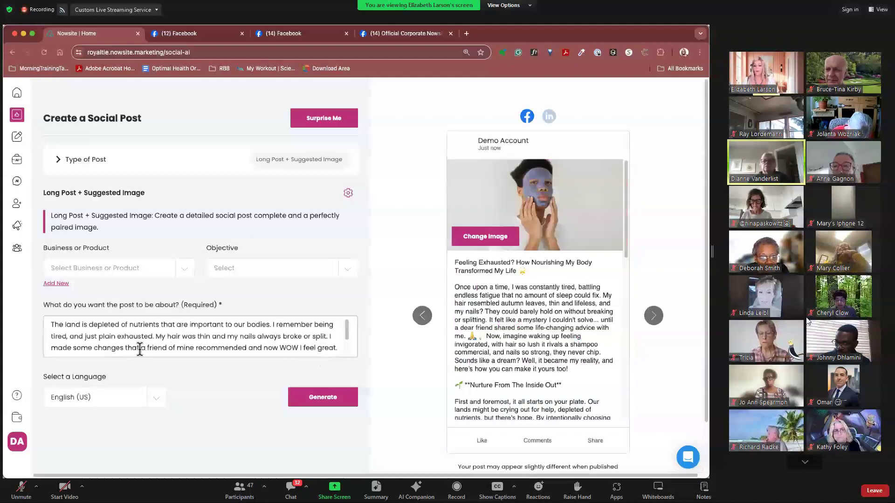
Read the rest of the post prompt and review the generated long post from its introduction to its call to action
scroll(116, 349, "down", 2)
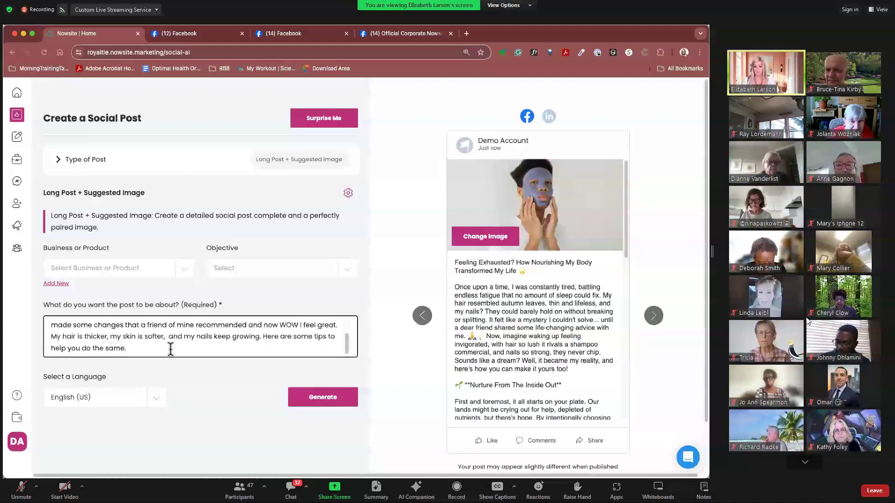
scroll(170, 350, "down", 2)
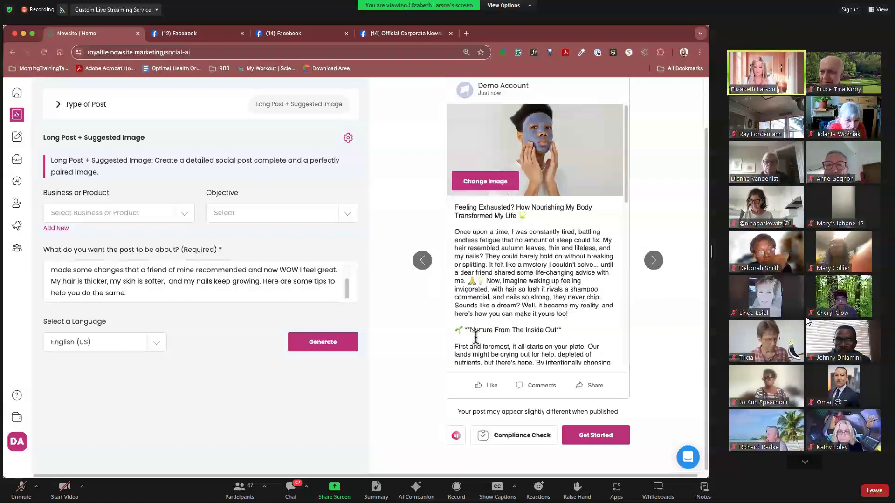
scroll(538, 335, "down", 1)
scroll(539, 335, "down", 4)
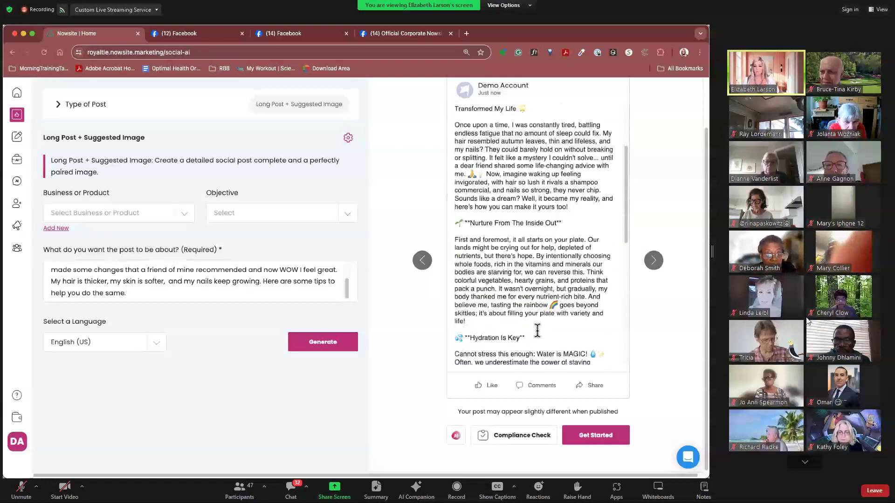
scroll(531, 326, "down", 6)
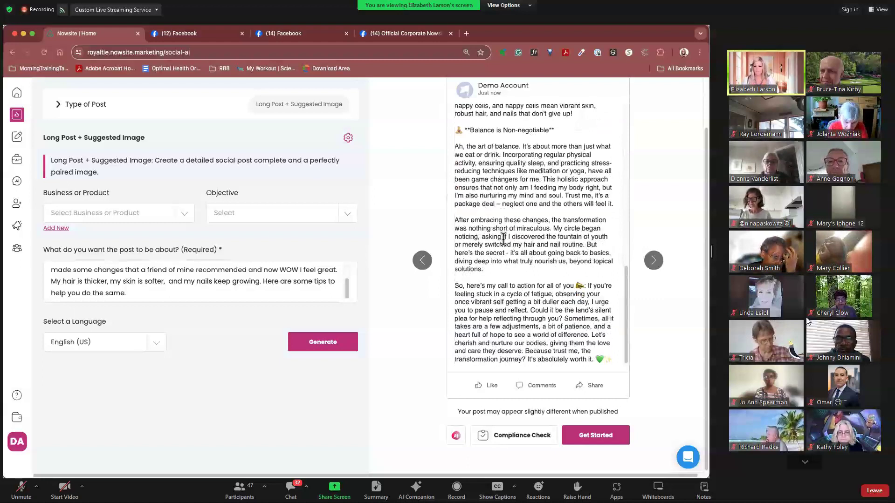
scroll(504, 240, "up", 6)
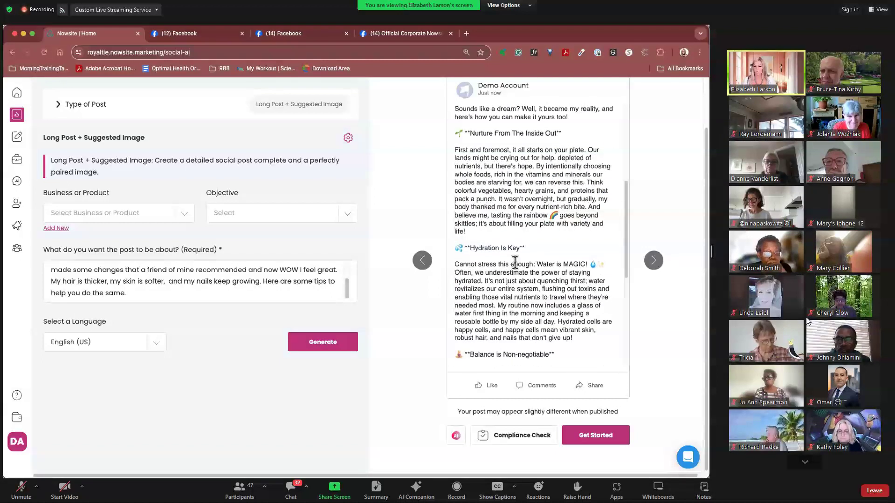
scroll(515, 262, "up", 1)
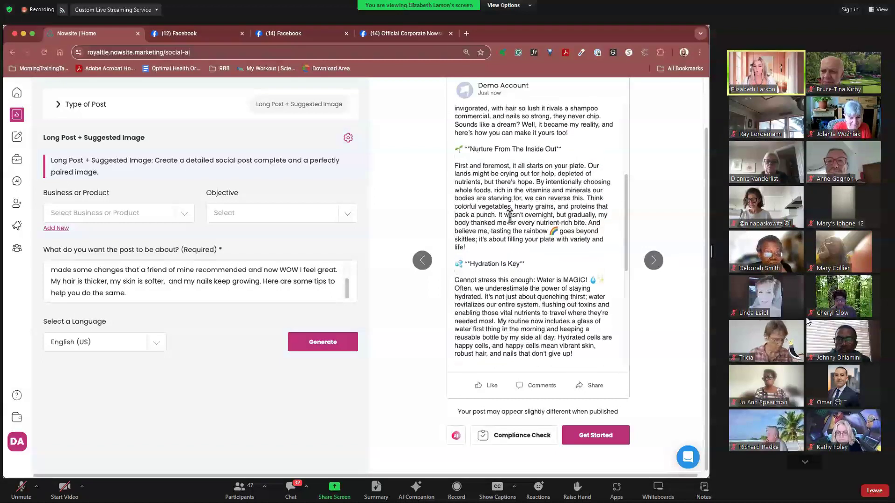
Regenerate the post with the specific instruction "Rewrite this and make the each tip two sentences or less.", correcting the spelling of "sentences"
left_click(455, 436)
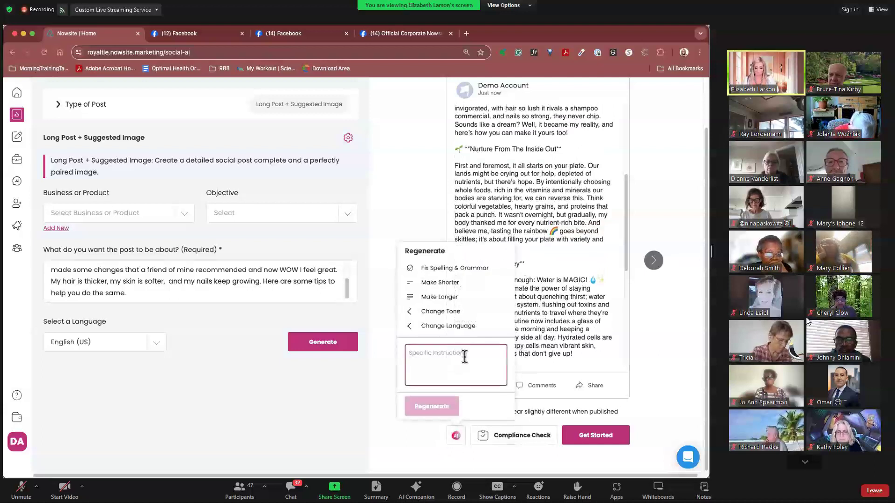
left_click(464, 357)
type("Rewrite this and make the tips")
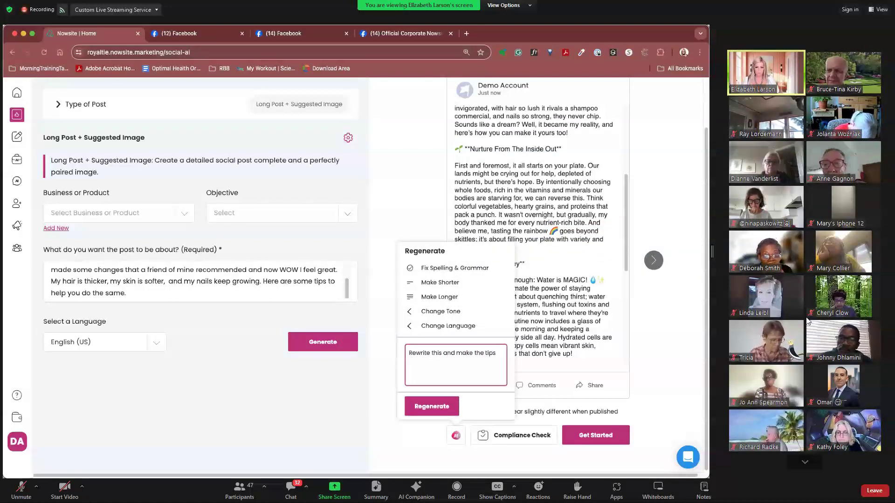
type("each")
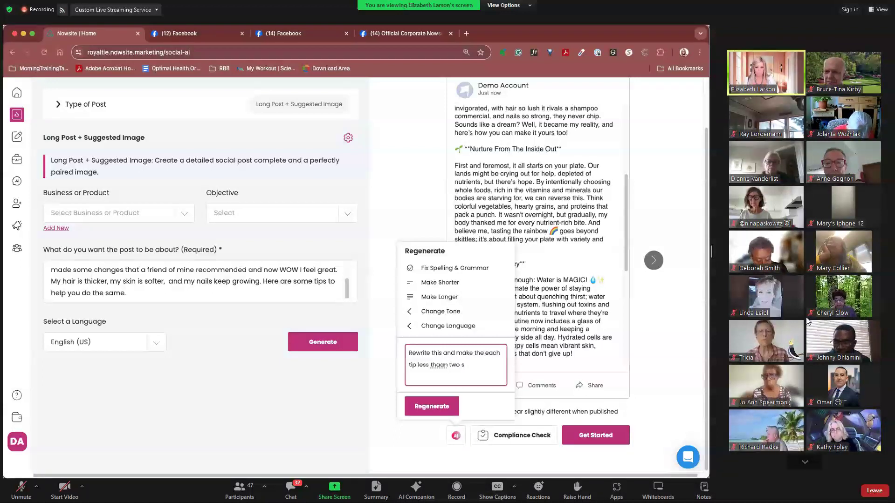
left_click_drag(449, 365, 417, 365)
key("BackSpace")
key("End")
type("entenses or les")
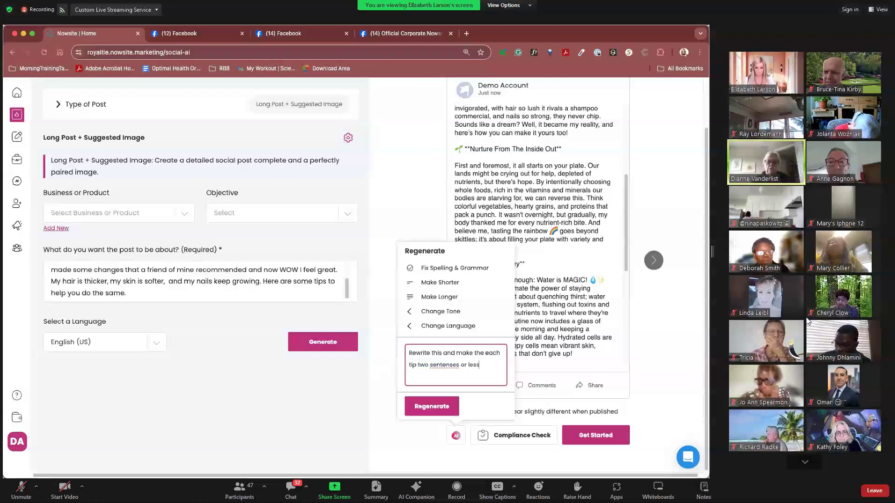
type("s.")
right_click(452, 365)
left_click(473, 234)
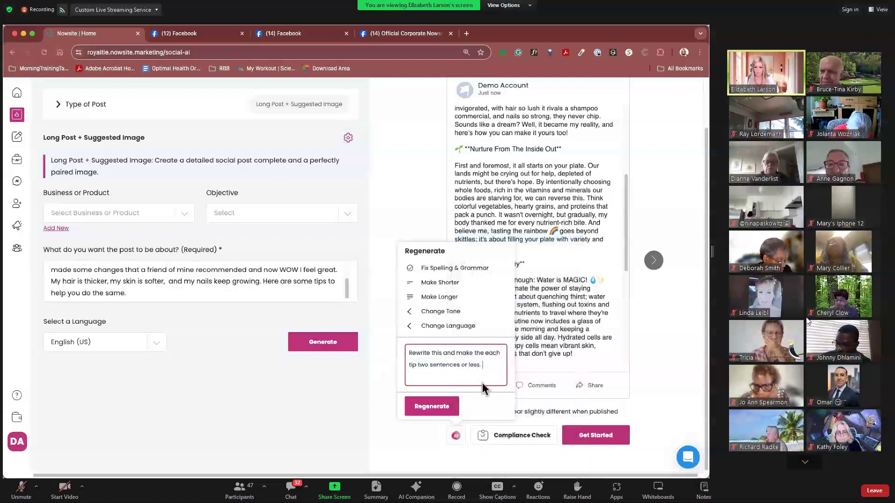
left_click(432, 406)
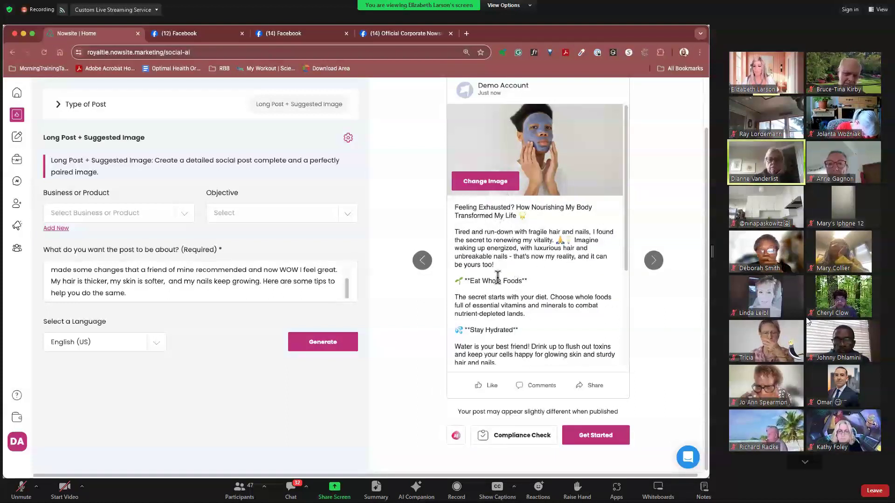
Review the rewritten post with its shortened tips and start publishing it
left_click(522, 269)
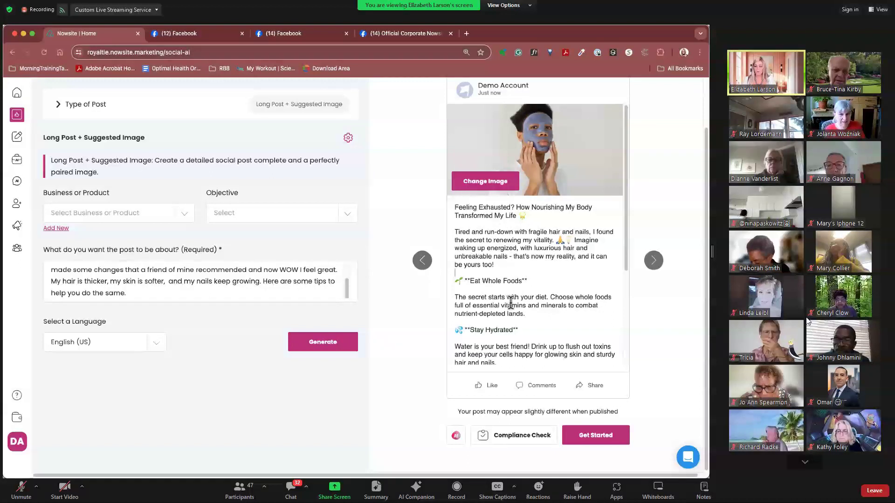
scroll(507, 302, "down", 1)
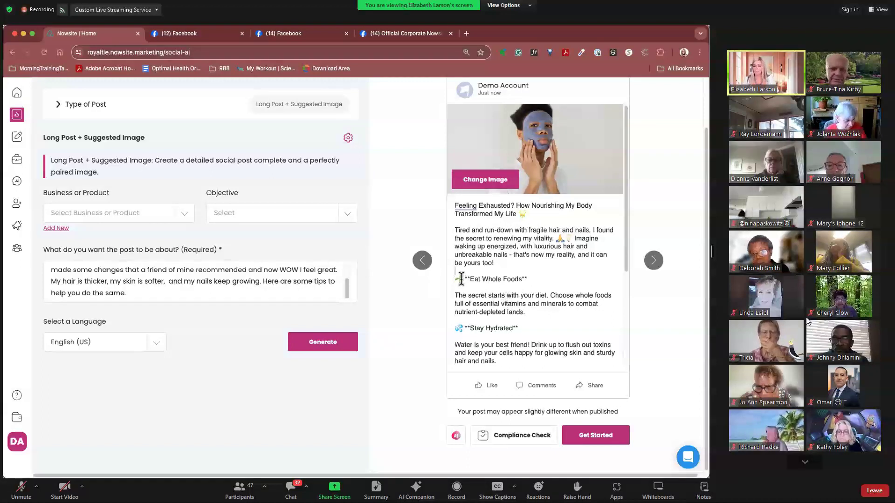
scroll(490, 321, "down", 1)
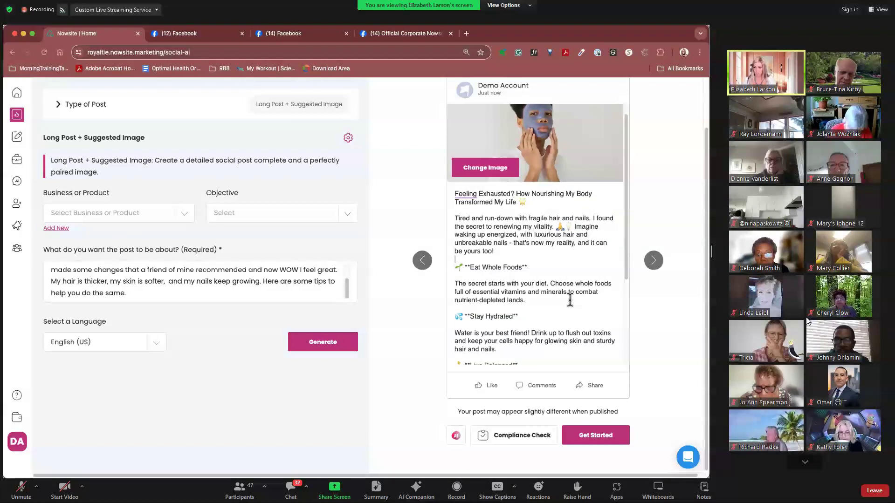
scroll(511, 328, "down", 3)
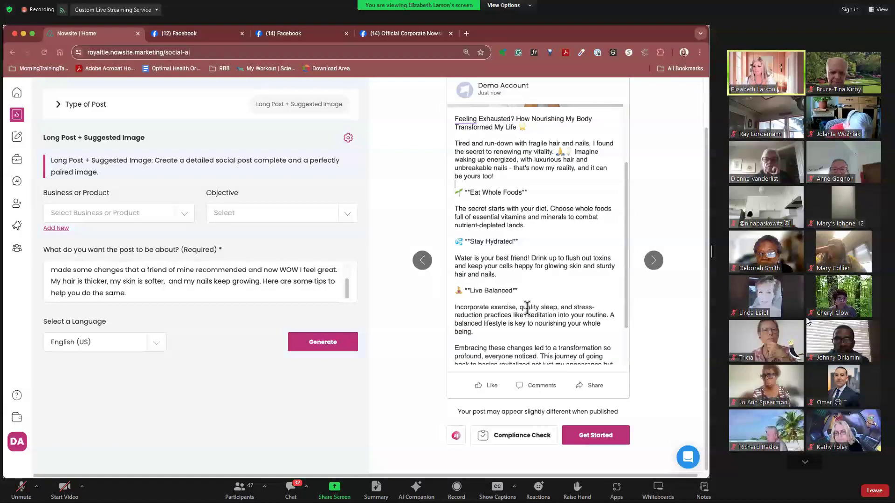
scroll(527, 315, "down", 1)
scroll(487, 303, "down", 3)
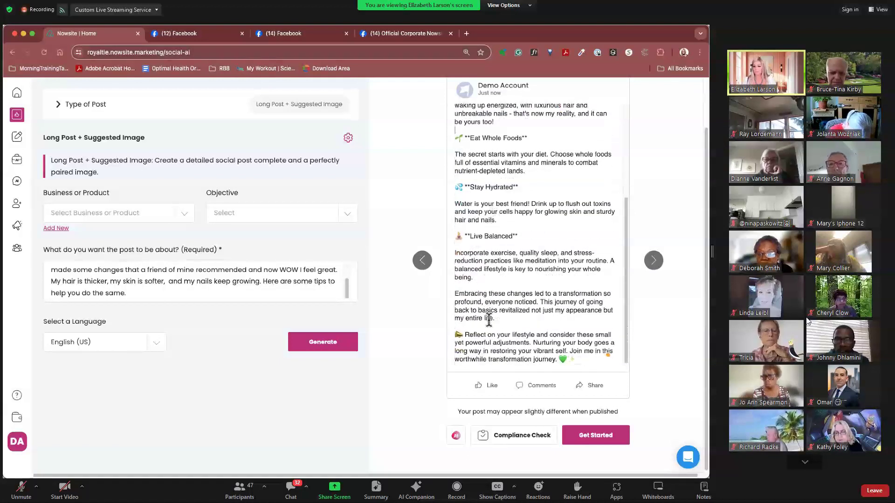
scroll(511, 284, "up", 10)
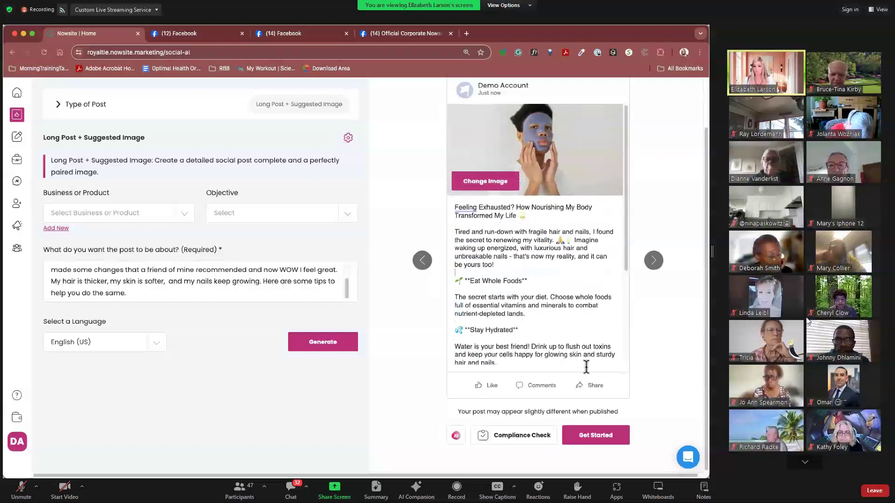
left_click(606, 440)
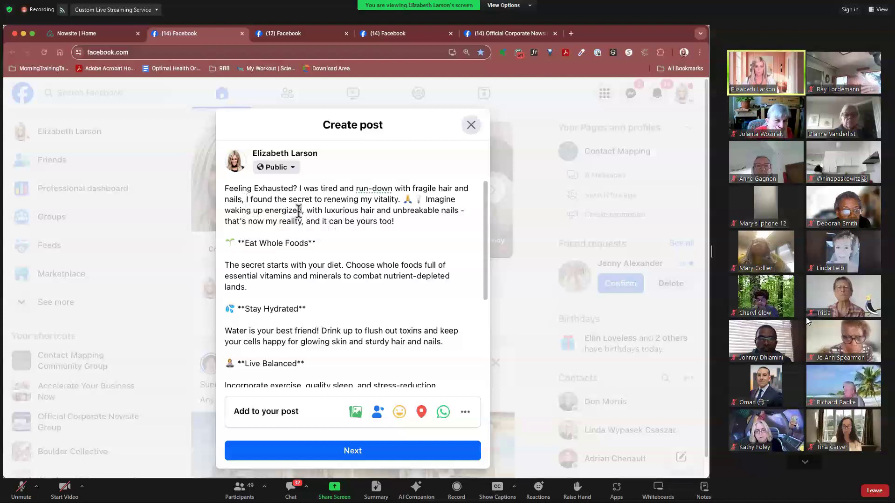
In the Facebook post's introduction, insert "but" before "I found the secret" and replace the luxurious hair and nails wording so it reads "This is now my reality"
type("but")
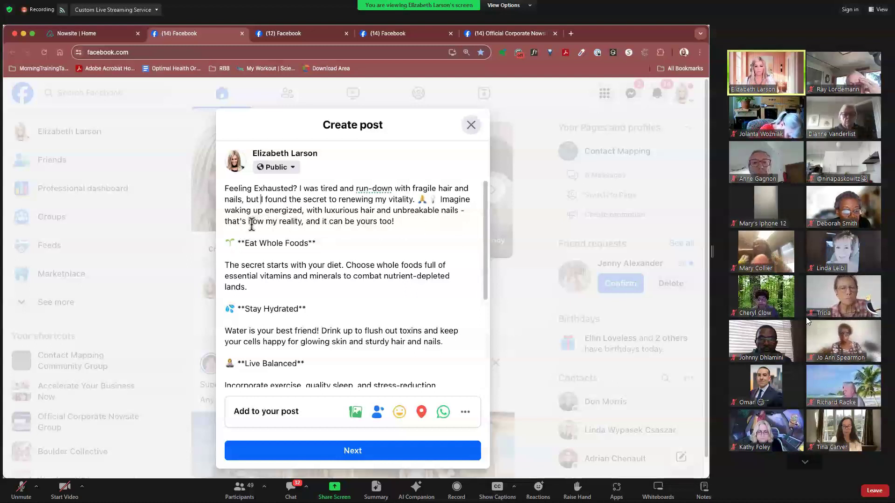
left_click_drag(252, 221, 297, 213)
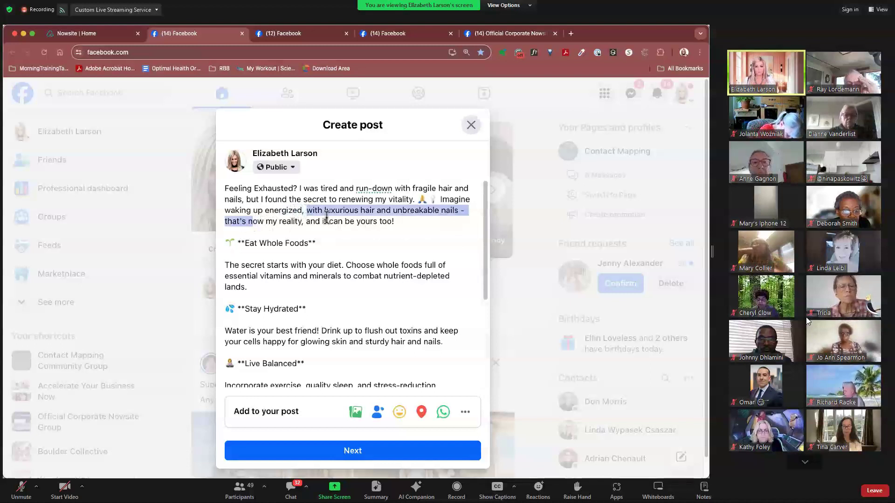
key("BackSpace")
key("BackSpace")
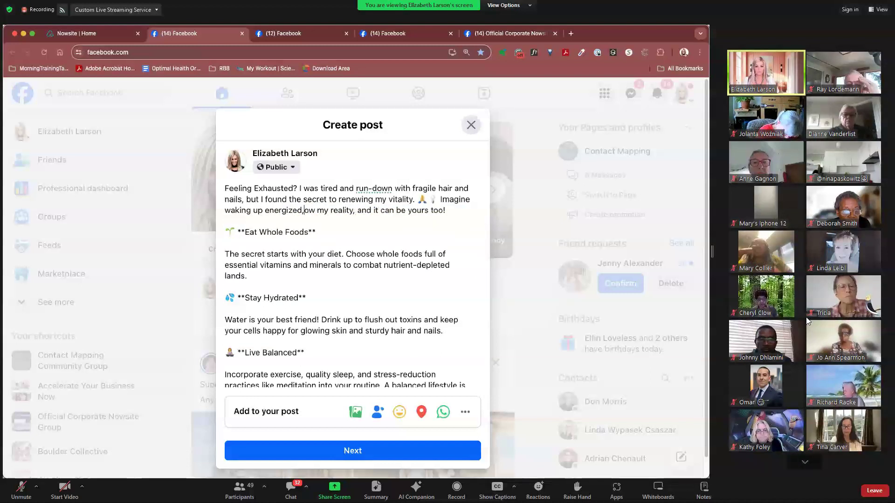
key("BackSpace")
type(". This ")
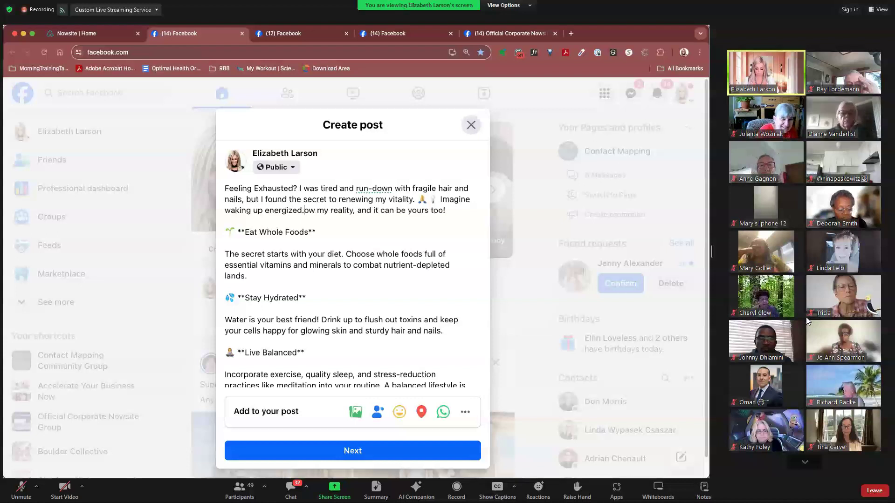
type("is ")
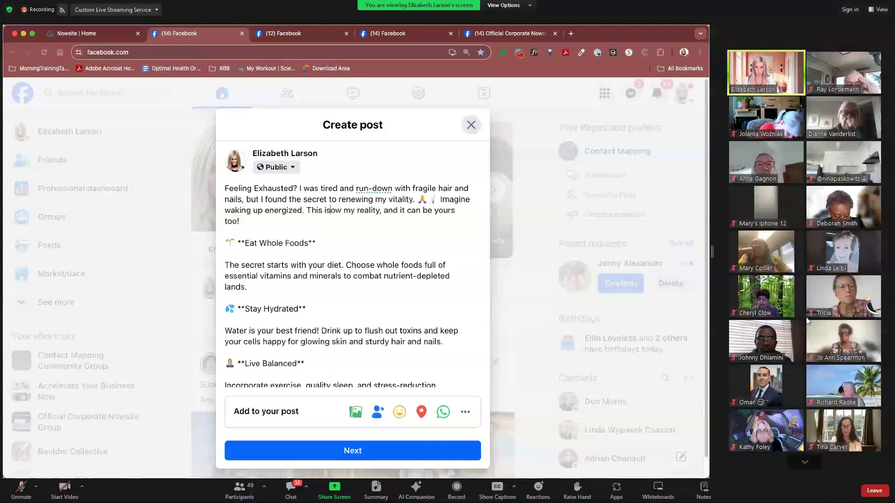
type("n")
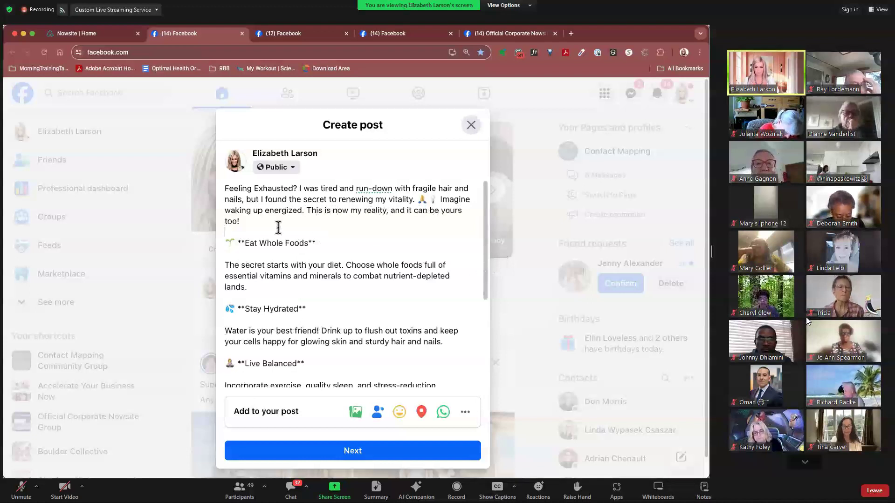
Add the sentence "Here are some tips to follow." to the end of the introductory paragraph
left_click(278, 226)
type("Her")
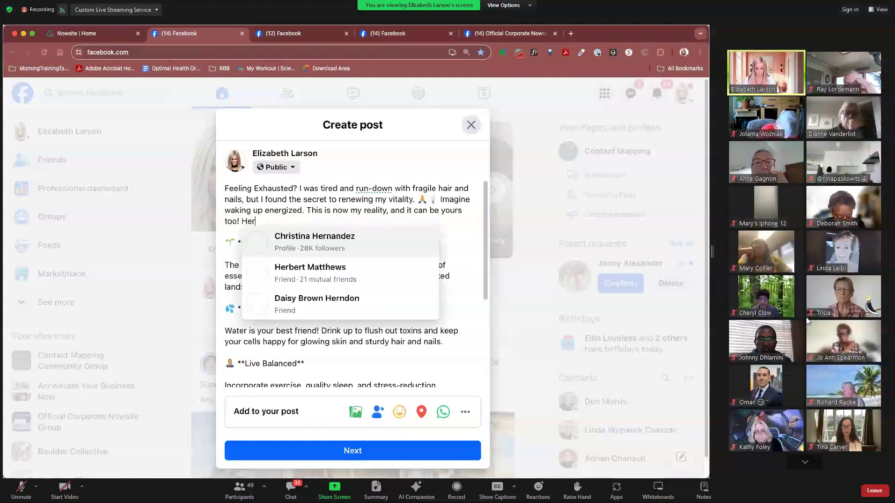
type("e are som")
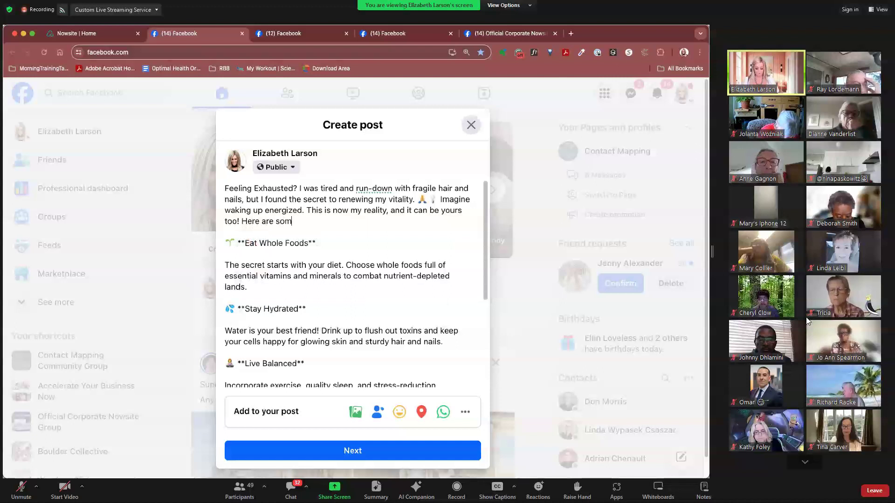
type("e tips to follow.")
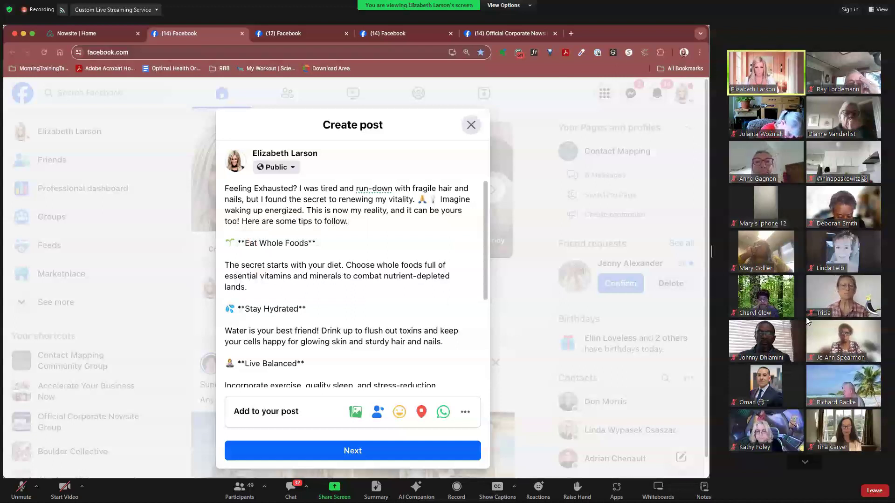
Replace the heading text "Eat Whole Foods" between the asterisks with "Your Vitamin Ma"
left_click_drag(317, 243, 207, 252)
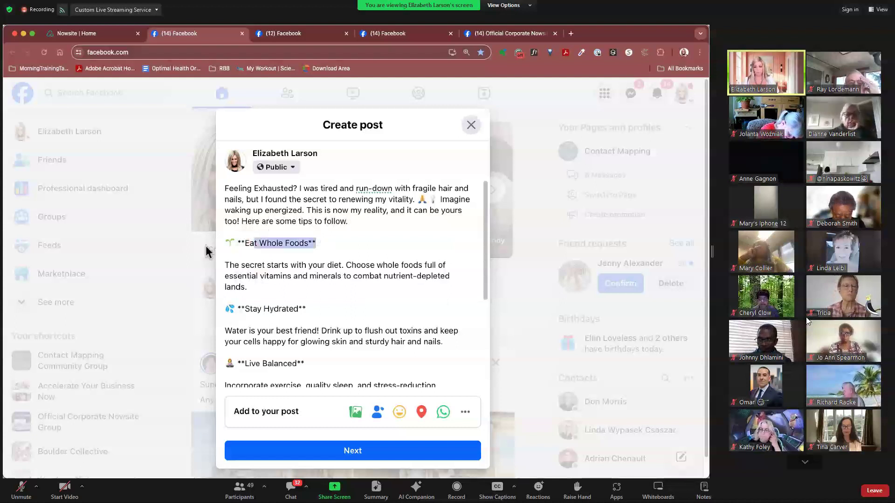
left_click(244, 243)
left_click_drag(326, 244, 252, 241)
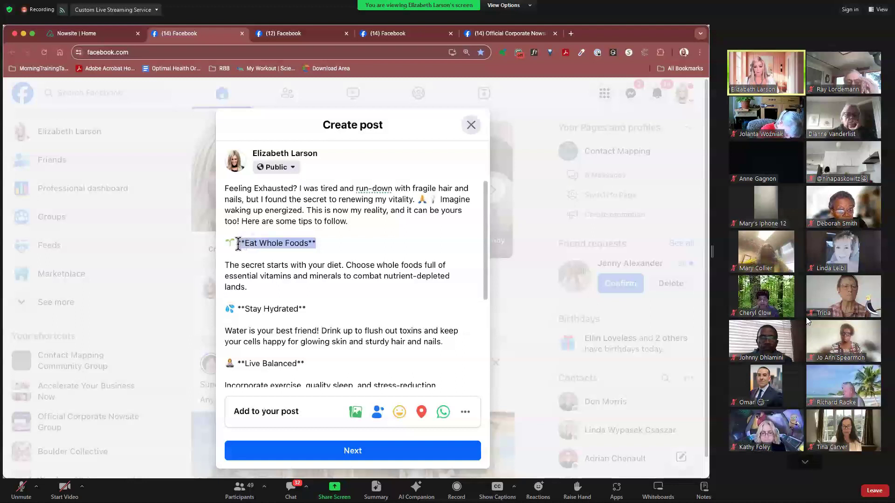
left_click(261, 243)
left_click_drag(309, 243, 250, 242)
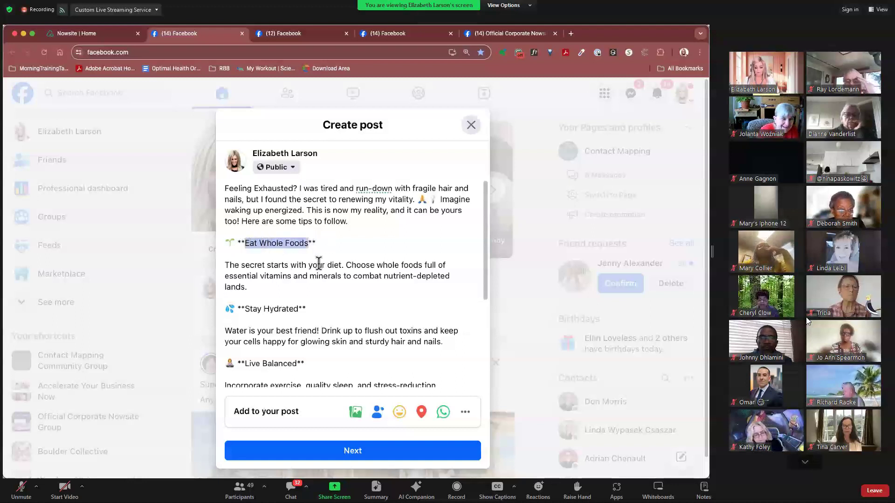
type("Y")
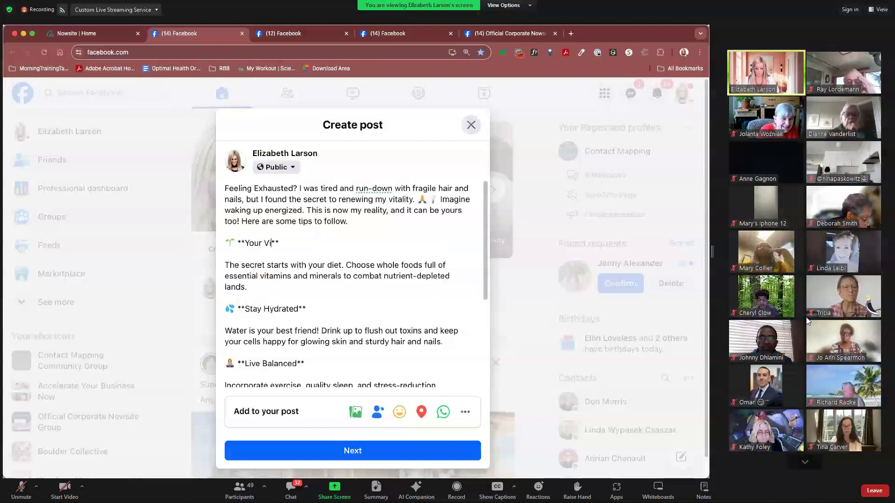
type("our Vitamin Ma")
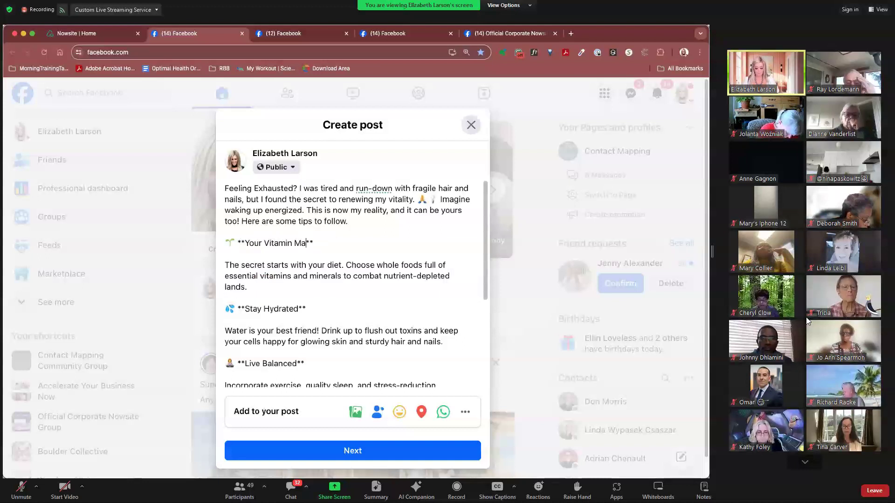